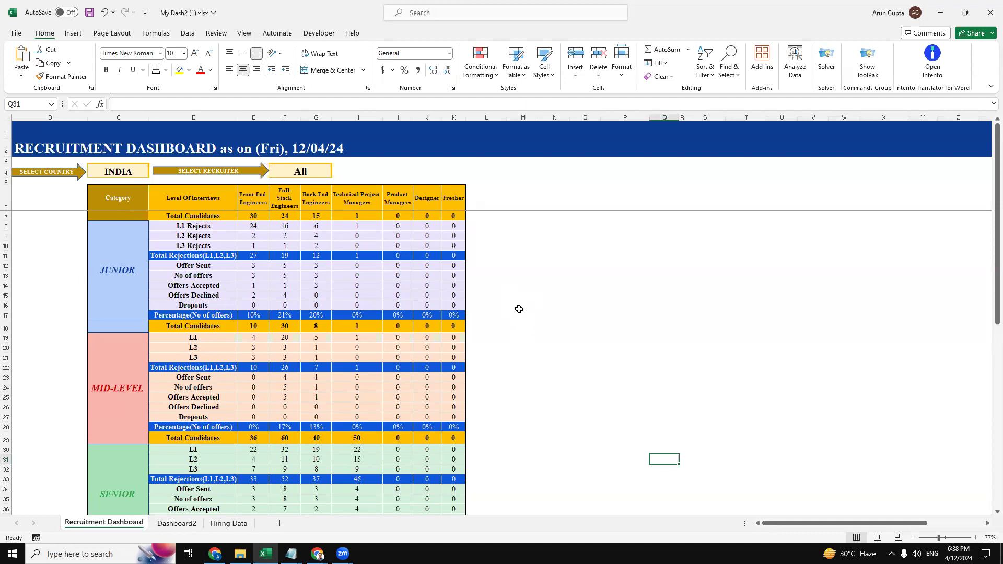
Step: Check which countries the dashboard's country selector offers, keeping the current selection
click(513, 190)
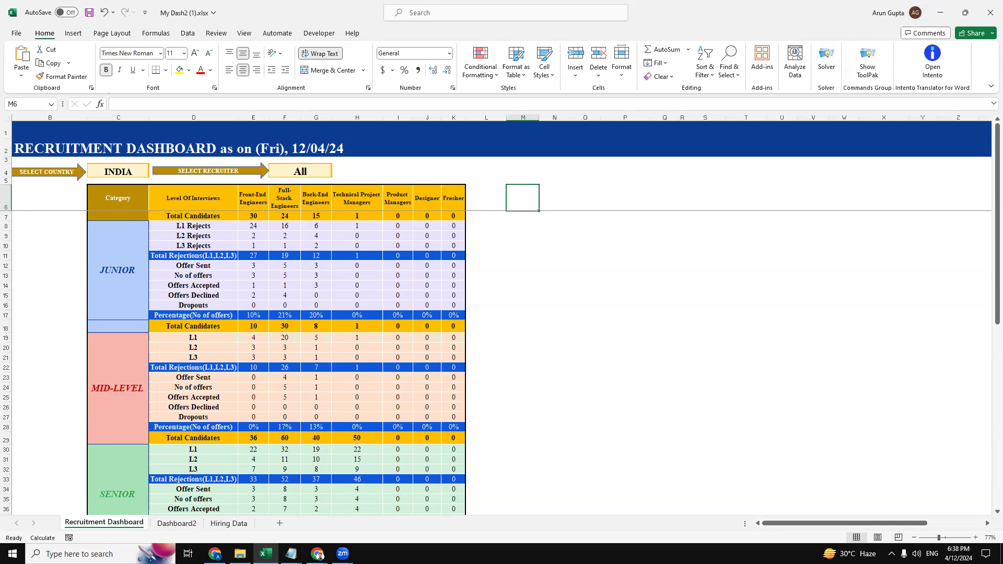
click(121, 201)
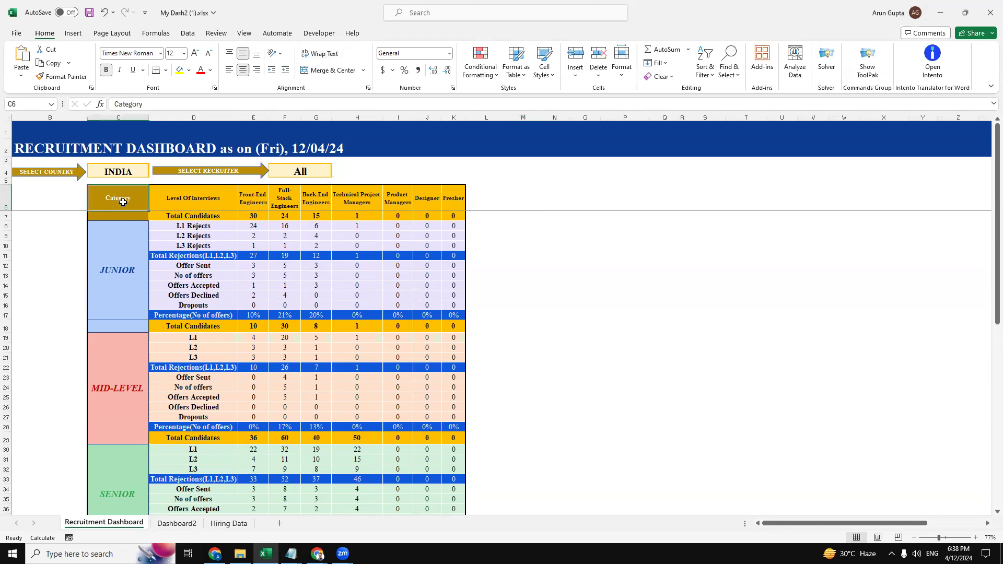
click(121, 173)
click(153, 174)
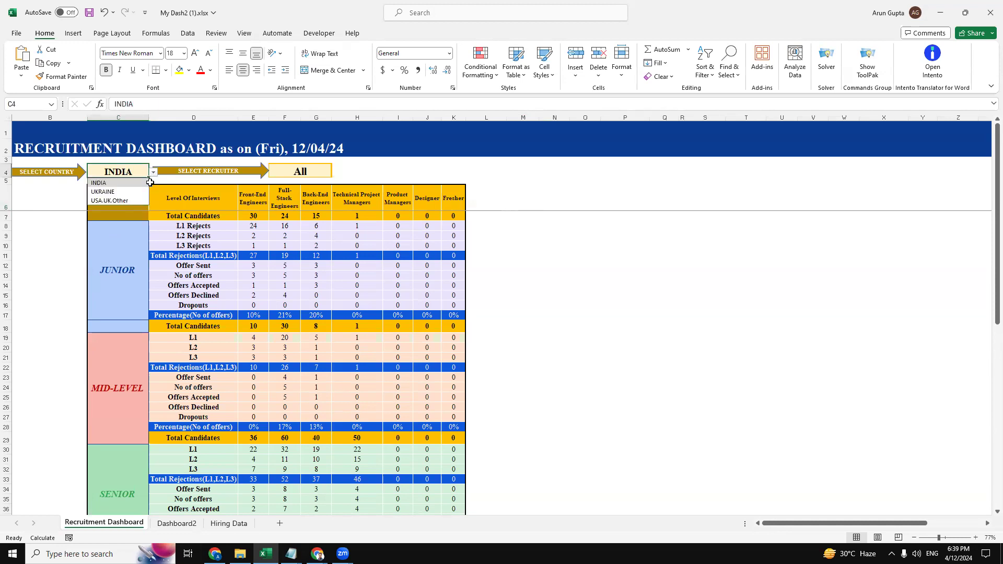
click(562, 218)
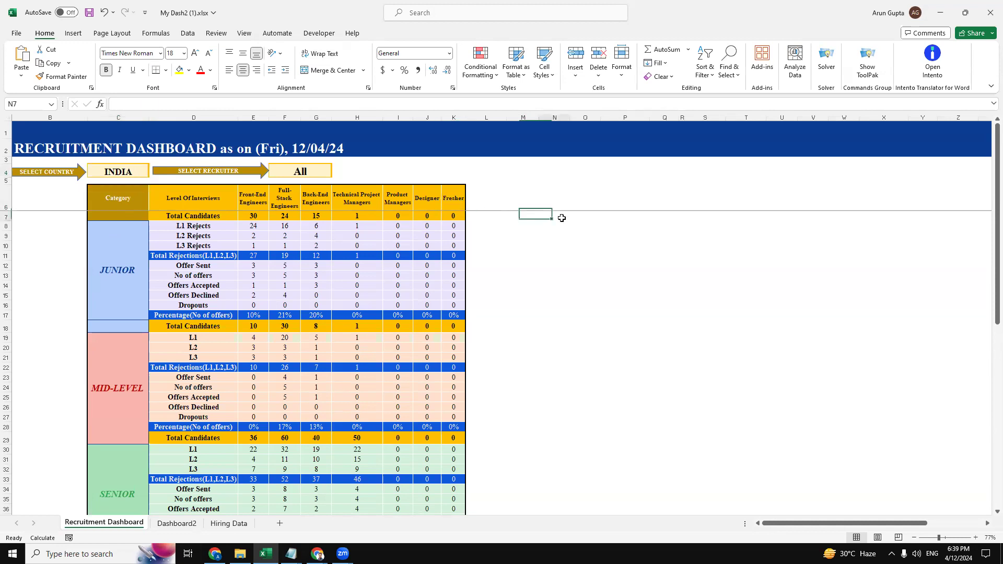
Step: Look through the Hiring Data sheet's columns, from Candidate Name across to Candidate Folder Link
click(236, 528)
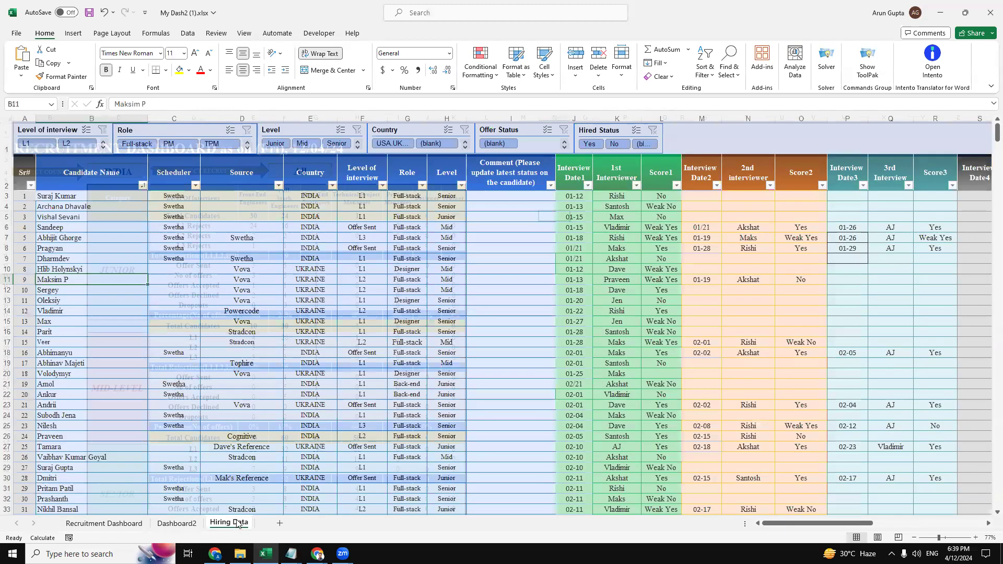
click(78, 169)
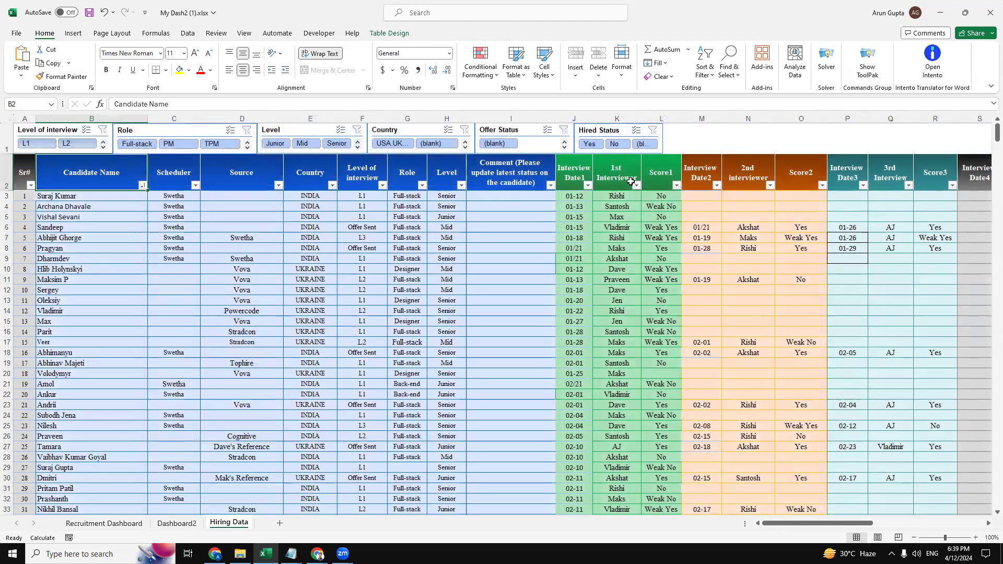
drag(816, 523, 909, 529)
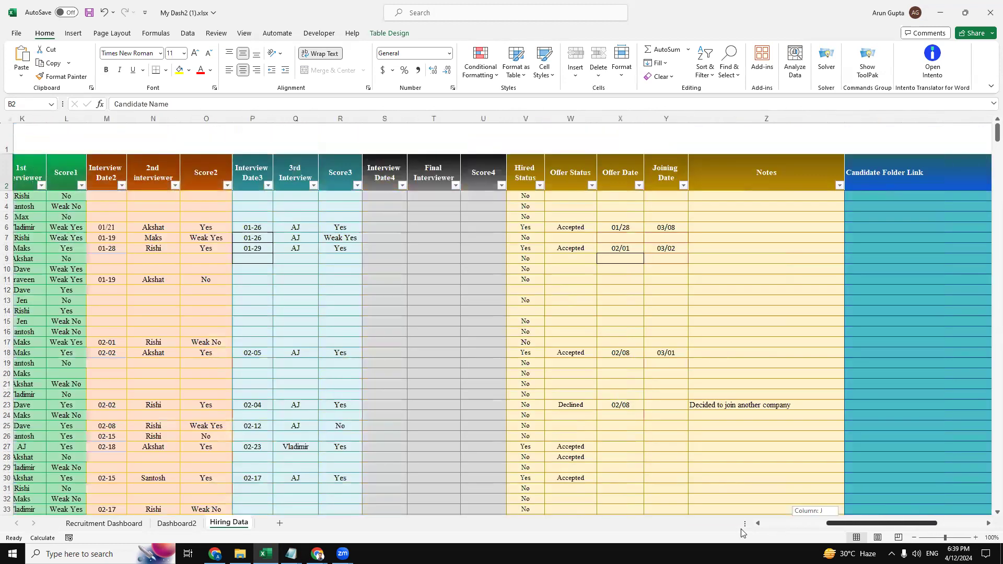
drag(439, 492, 135, 263)
click(123, 236)
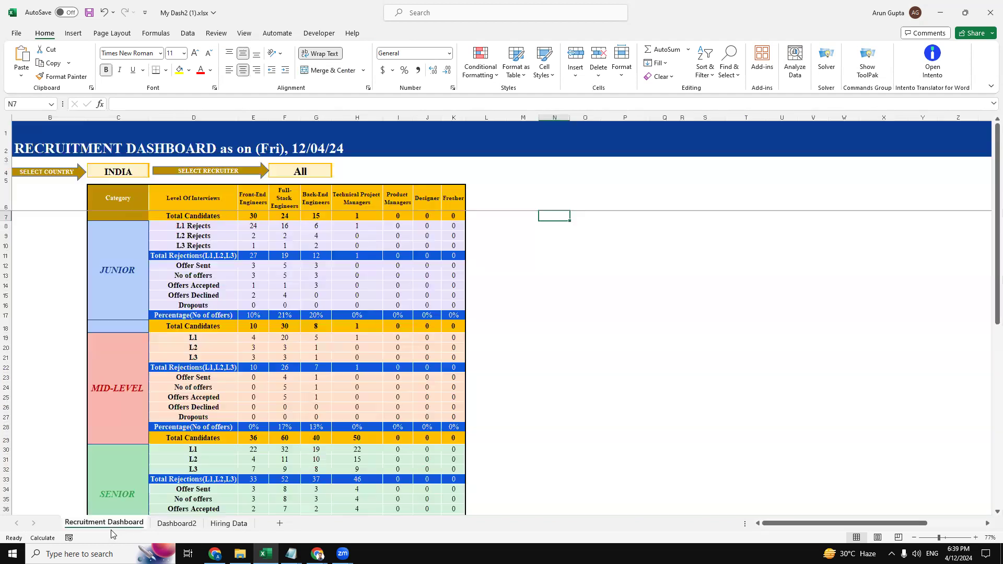
Step: Return to the Recruitment Dashboard sheet and set its country selector to UKRAINE
click(110, 523)
click(499, 224)
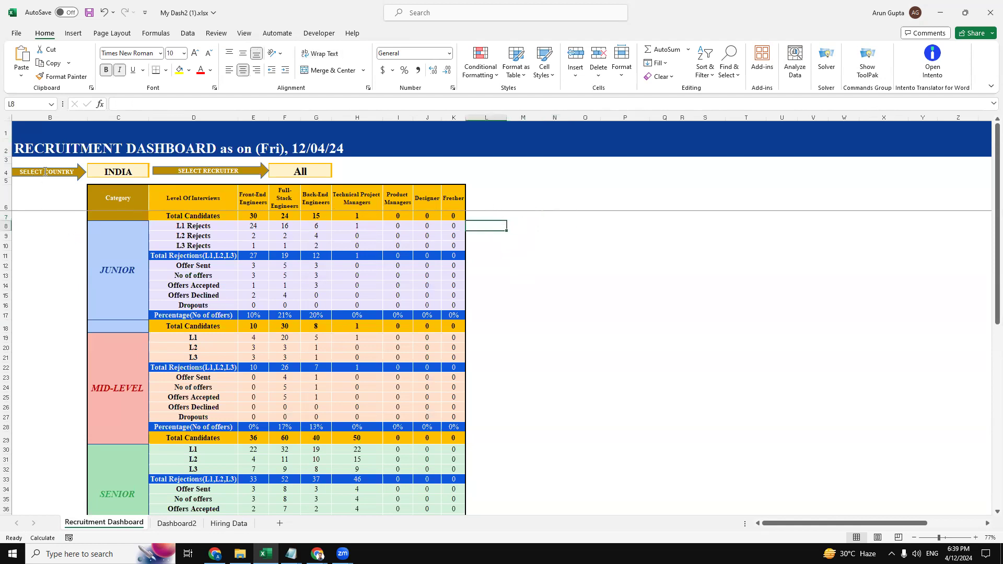
click(121, 171)
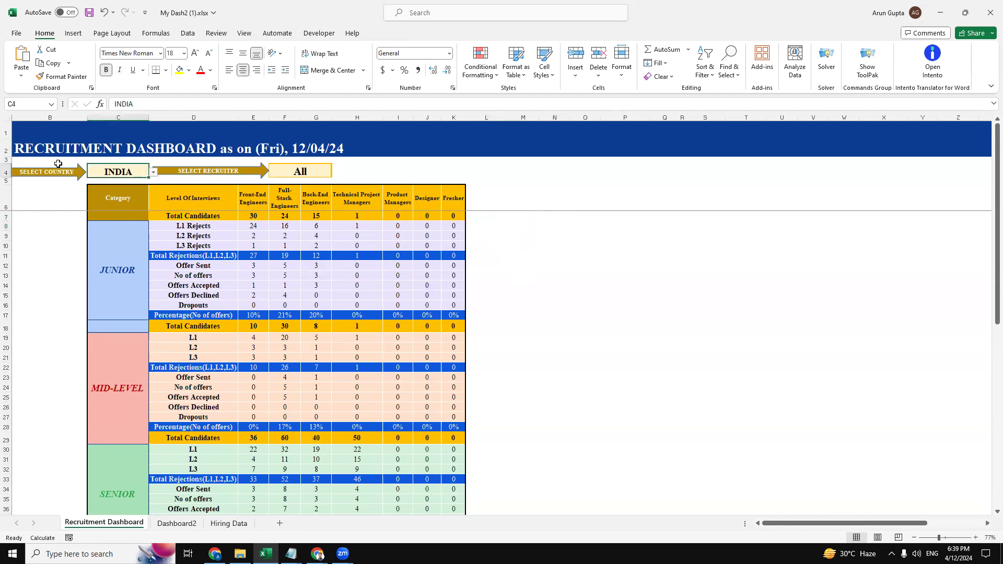
click(153, 173)
click(104, 192)
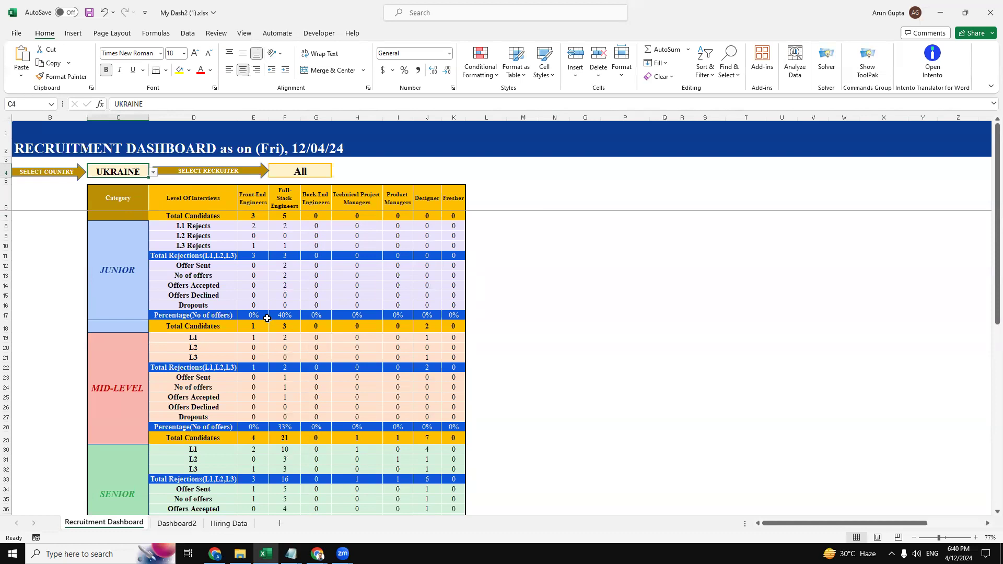
Step: Set the dashboard's recruiter selector to the first listed recruiter
click(298, 170)
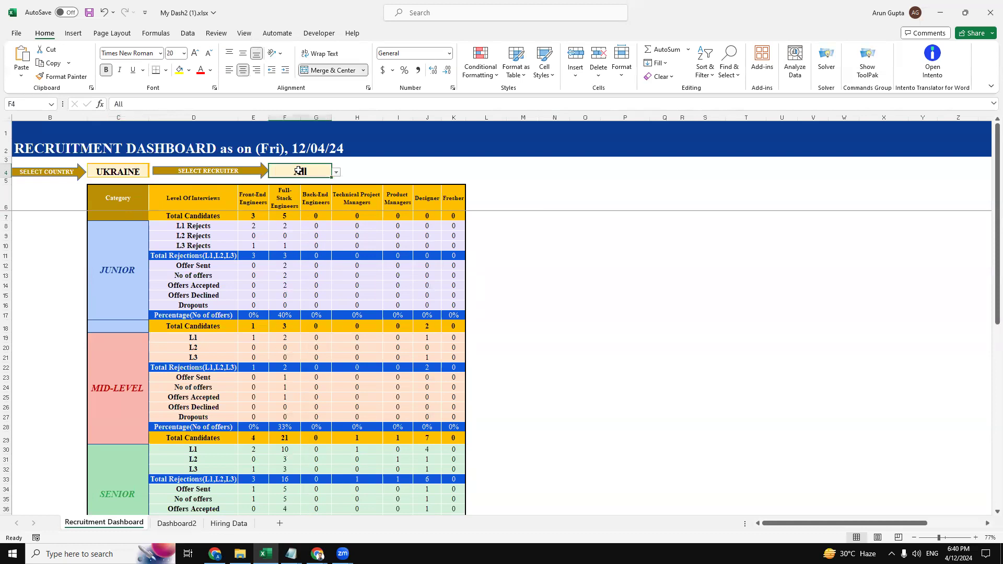
click(336, 173)
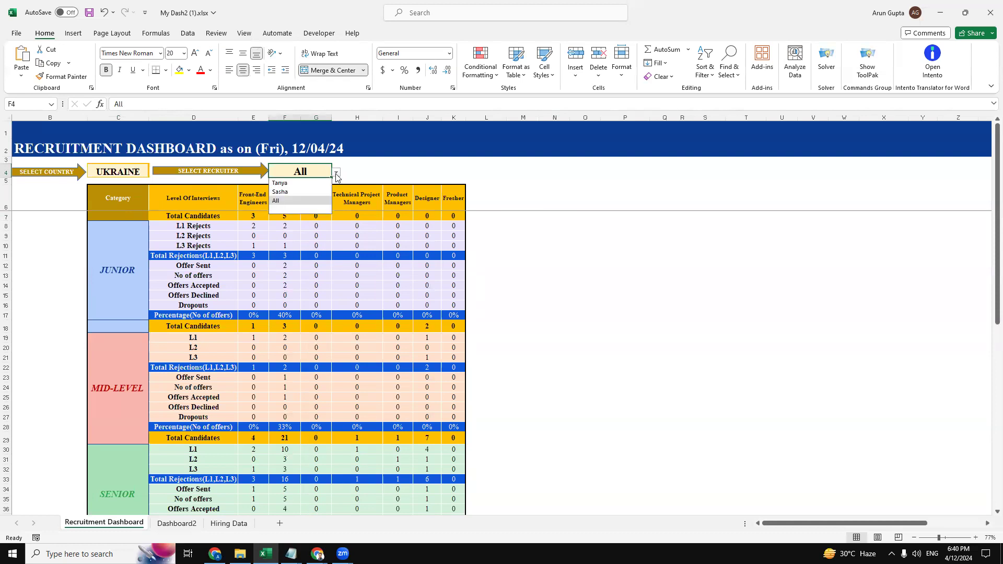
click(309, 183)
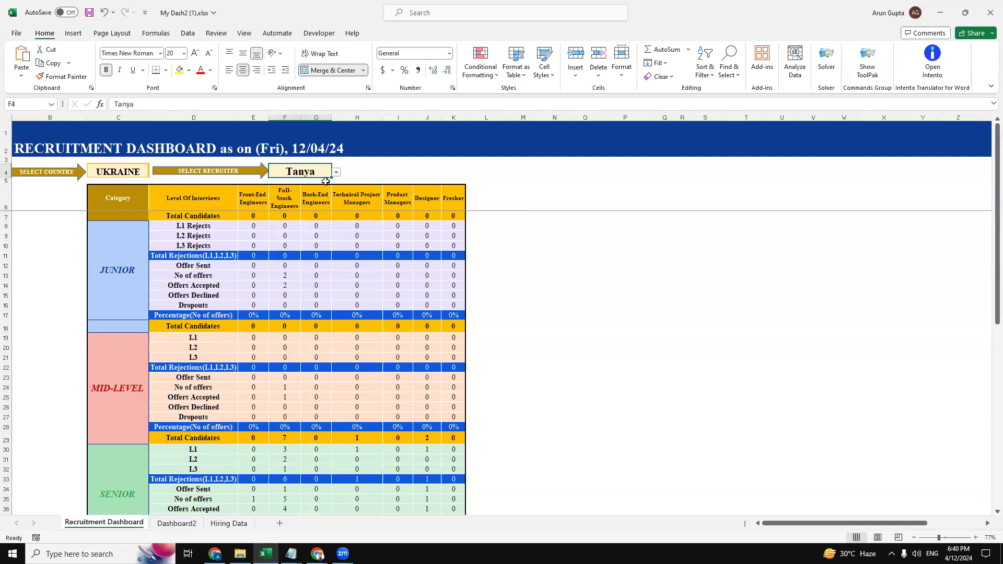
Step: Examine the Junior, Mid-Level and Senior blocks of the dashboard for the selected recruiter, including rejections and offers
click(136, 258)
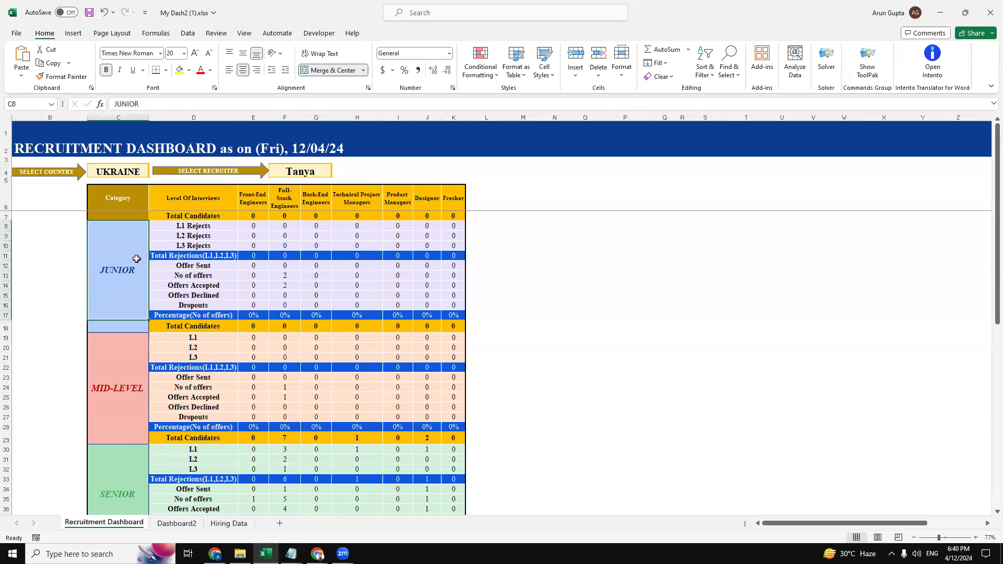
click(571, 275)
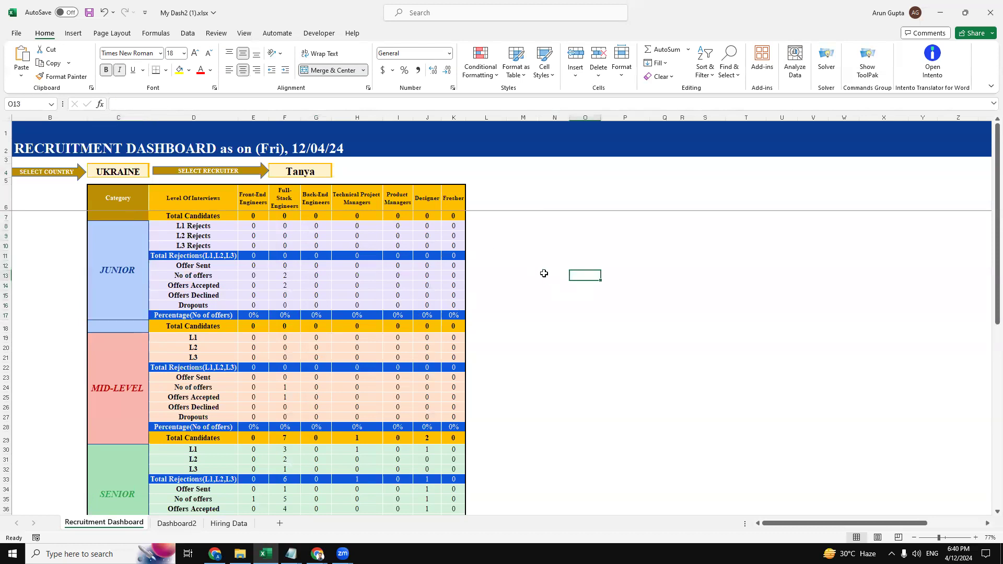
click(215, 238)
click(213, 255)
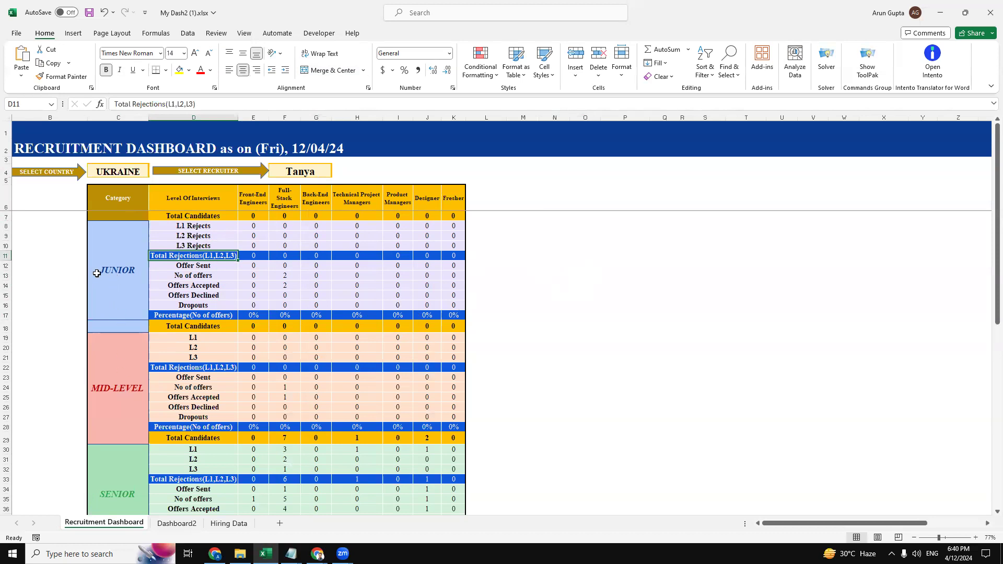
click(59, 304)
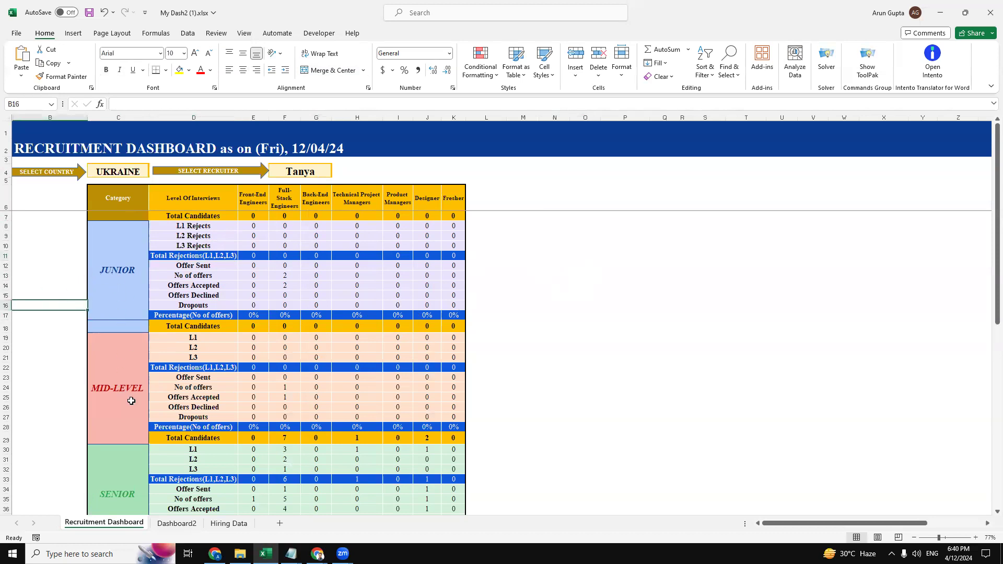
scroll(131, 400, down, 2)
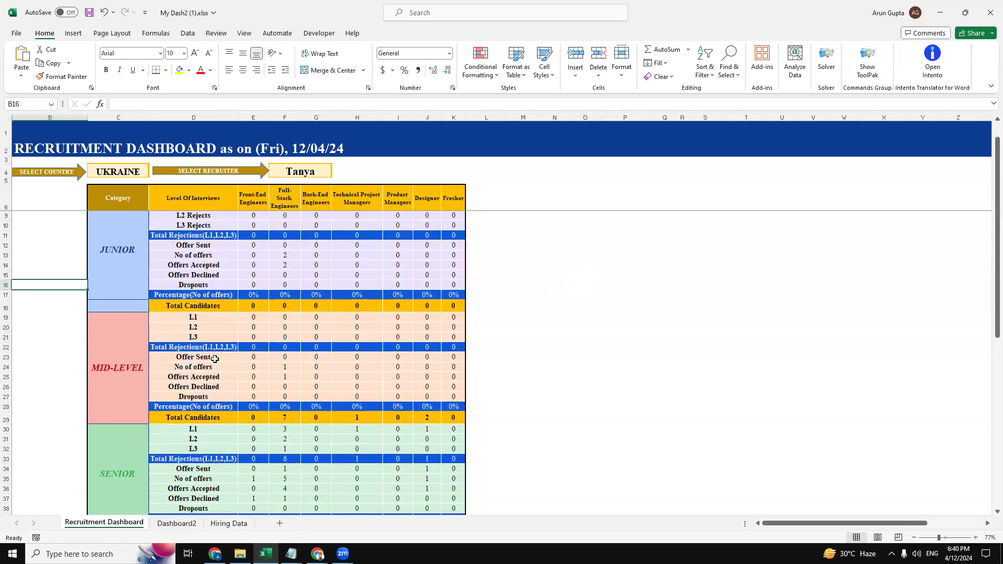
scroll(320, 402, up, 1)
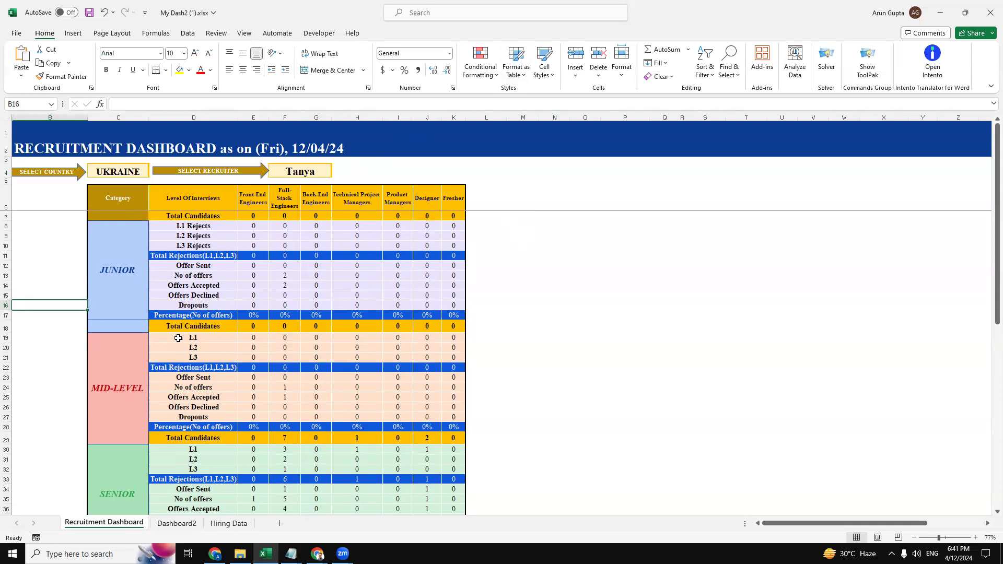
scroll(193, 395, down, 2)
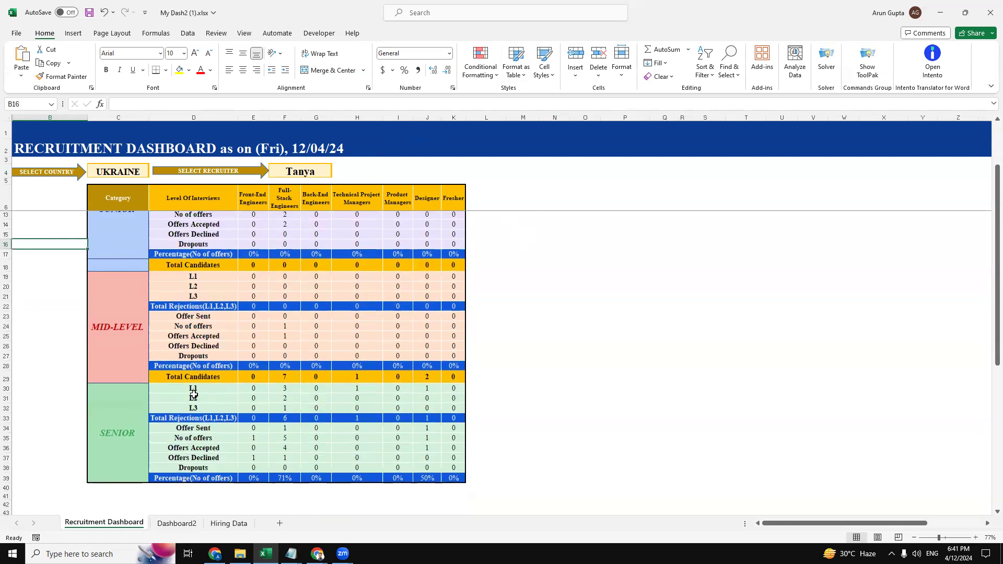
Step: Switch the dashboard's recruiter selector to the second listed recruiter, and reset it to All
scroll(194, 394, up, 2)
click(302, 170)
click(337, 173)
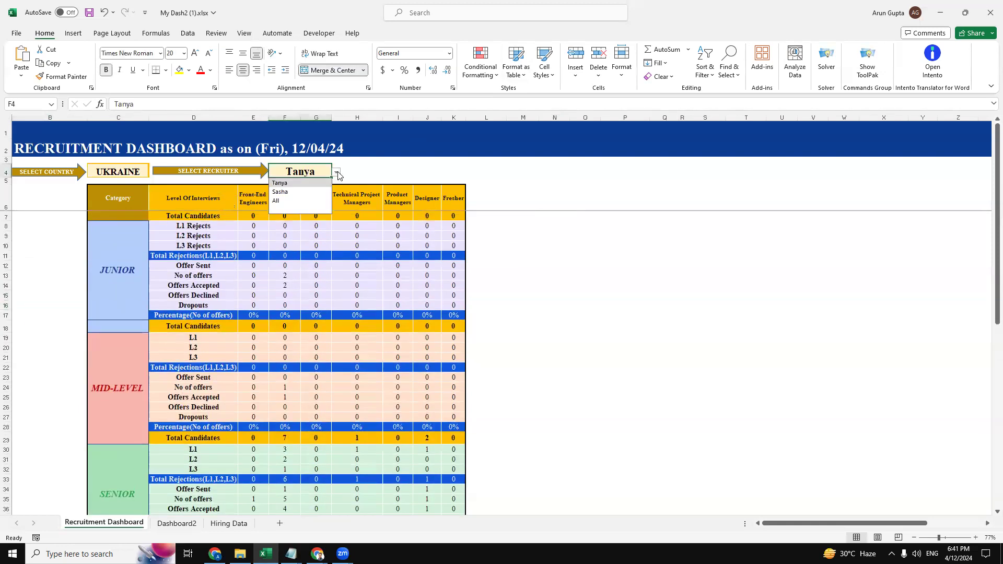
click(307, 194)
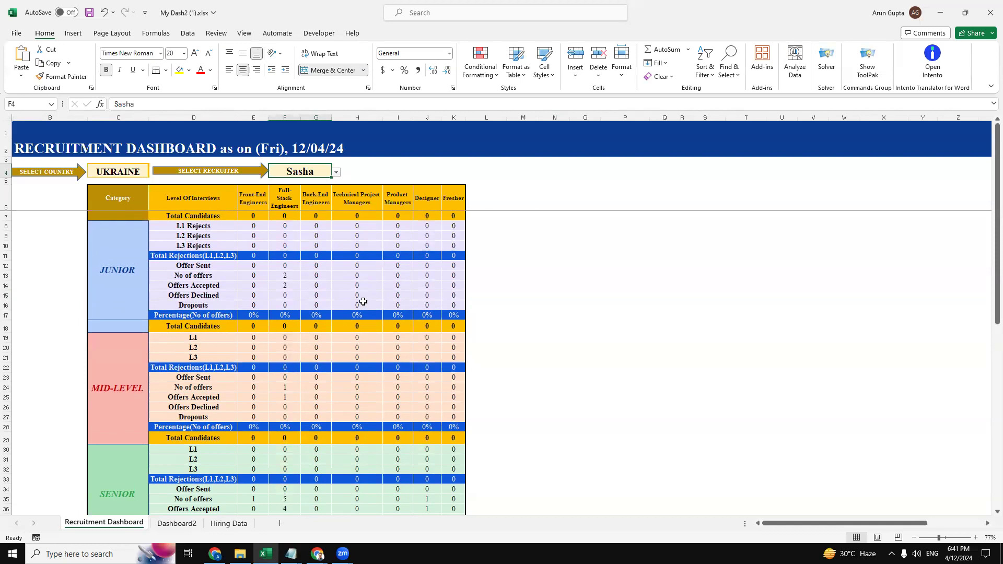
click(336, 173)
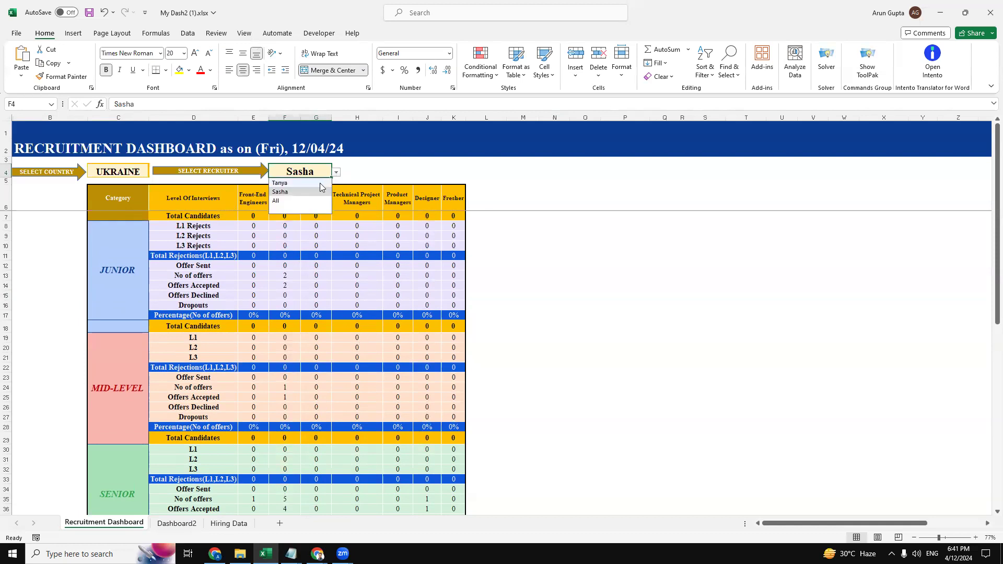
click(291, 202)
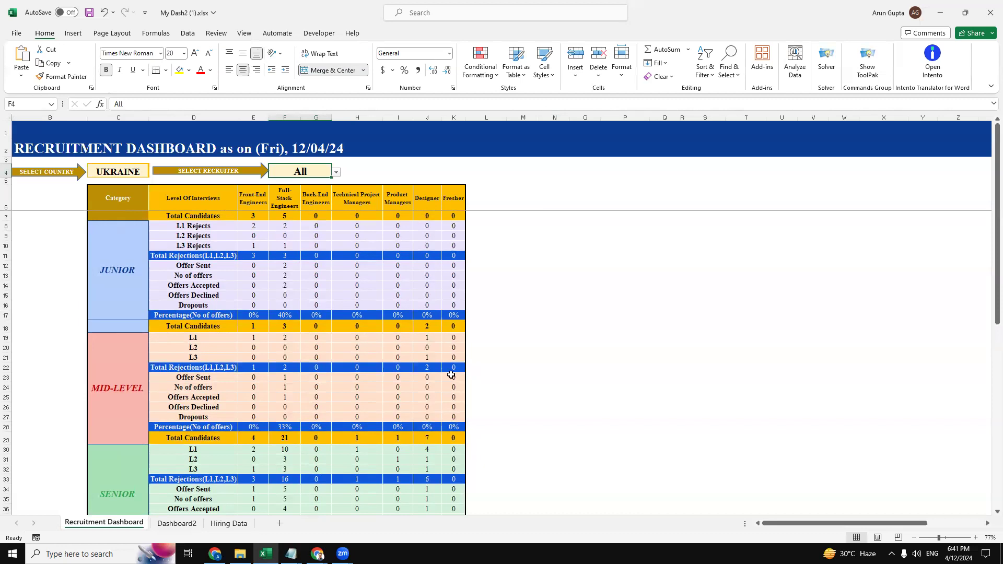
click(516, 253)
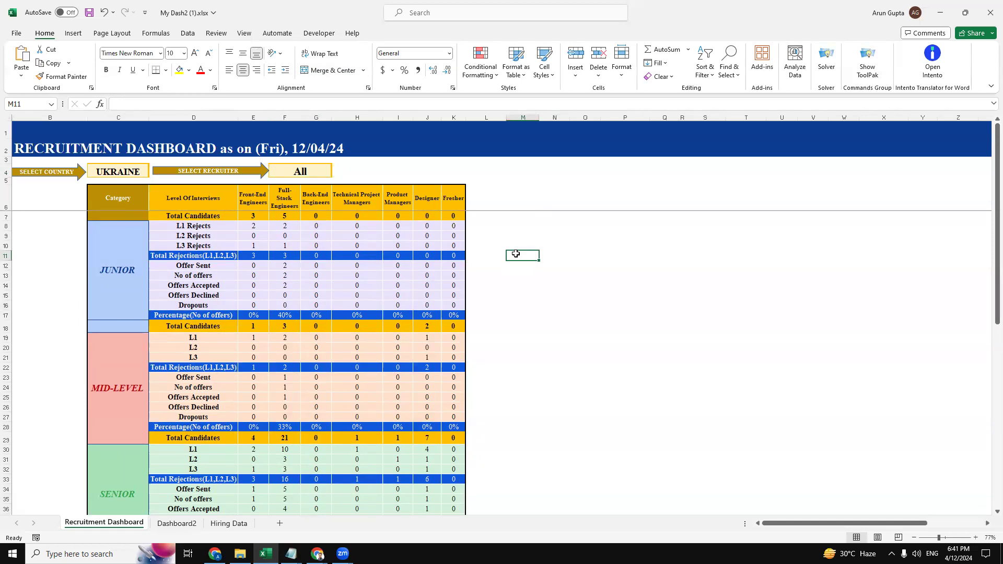
Step: Open the Hiring Data sheet and go through the table's header cells up to the Comment column
click(244, 522)
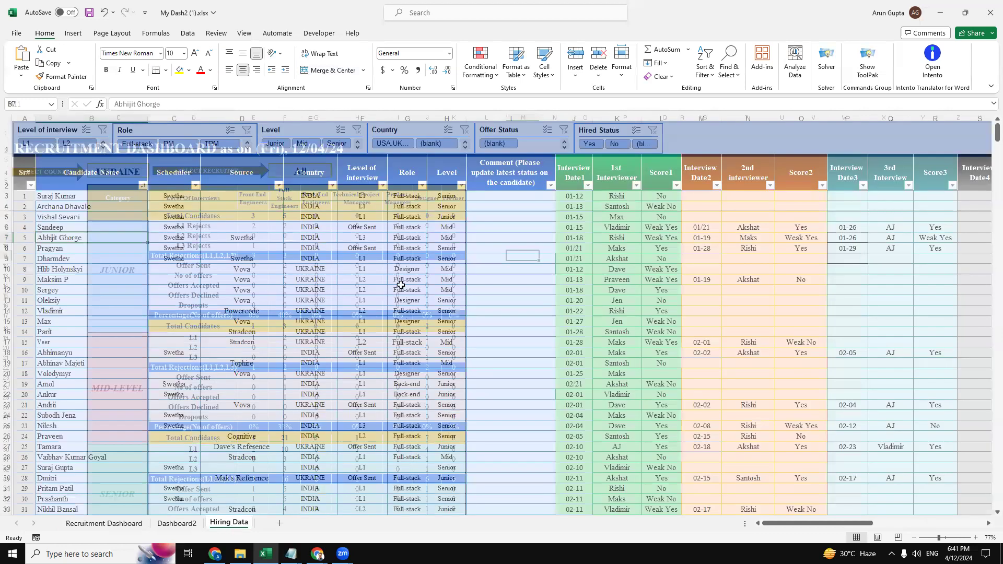
click(273, 289)
key(Left)
key(Left)
key(Left)
key(Up)
key(Up)
key(Up)
key(Up)
key(Up)
key(Up)
key(Up)
key(Up)
key(Up)
key(Up)
key(Right)
key(Right)
key(Right)
key(Right)
key(Right)
key(Right)
key(Right)
key(Right)
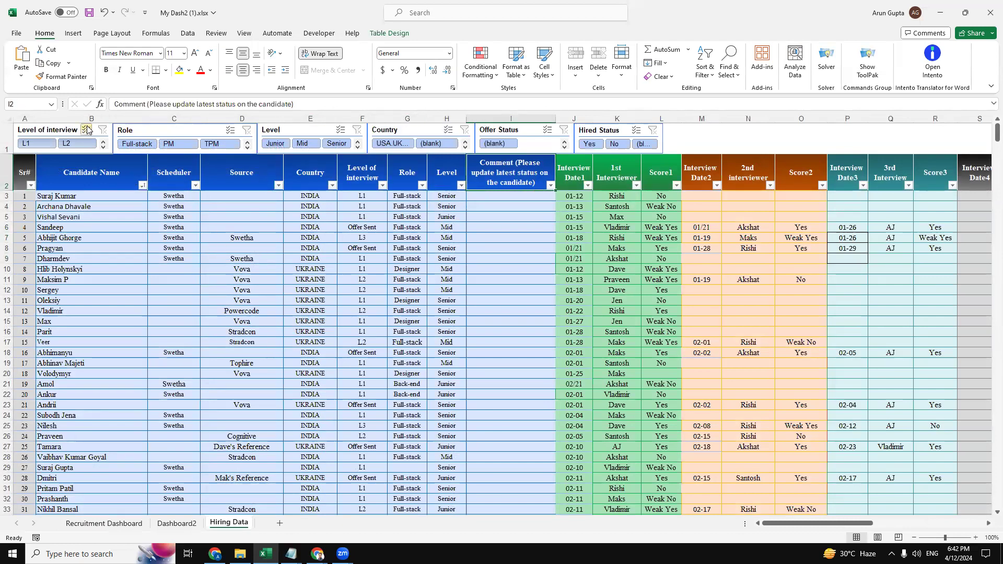
Step: Filter the candidate table by interview level, trying L2 before L1, and narrow it to the Full-stack role and Mid level
click(85, 149)
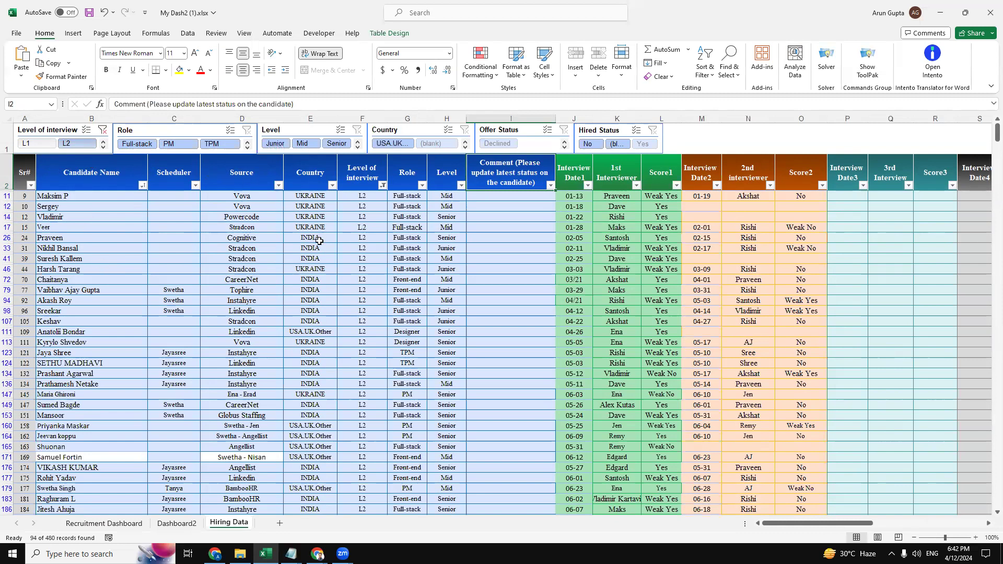
click(34, 148)
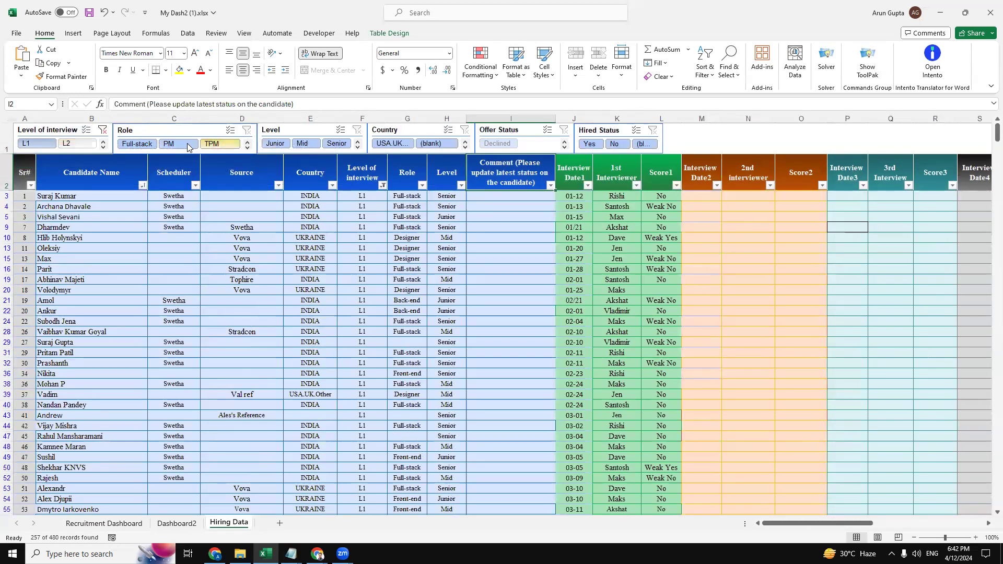
click(145, 146)
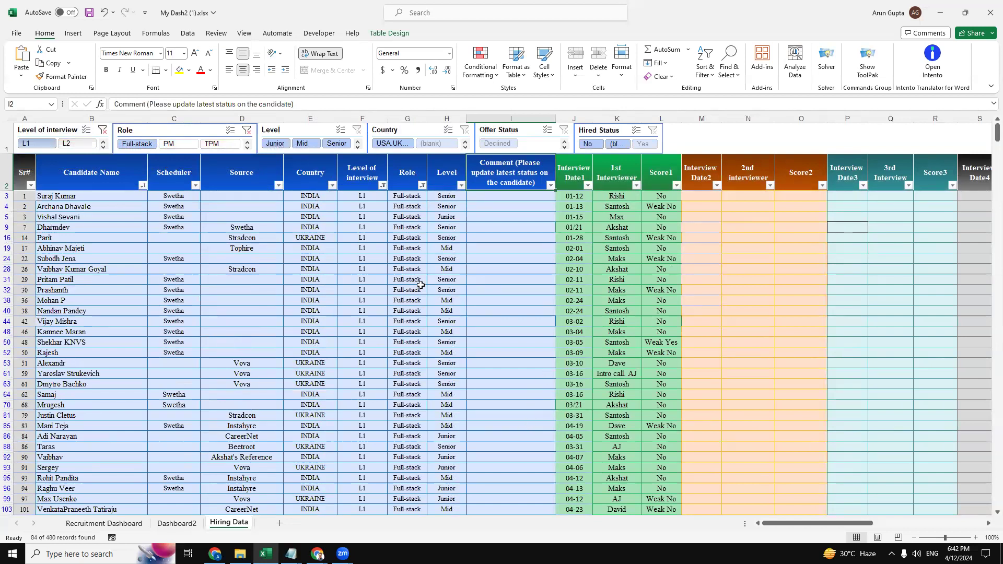
click(297, 146)
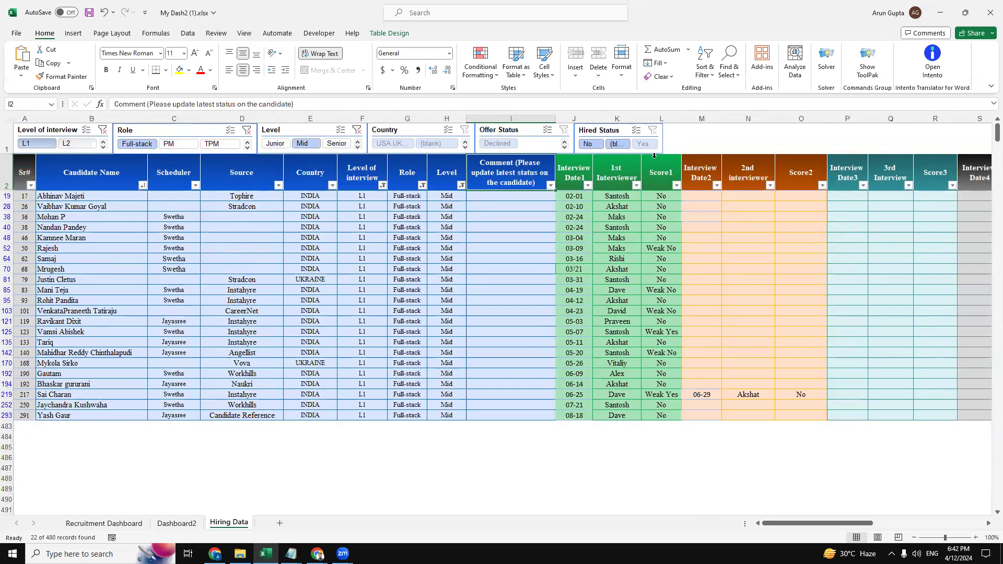
Step: Clear the Level of interview and Role filters from the candidate table
click(102, 133)
click(247, 130)
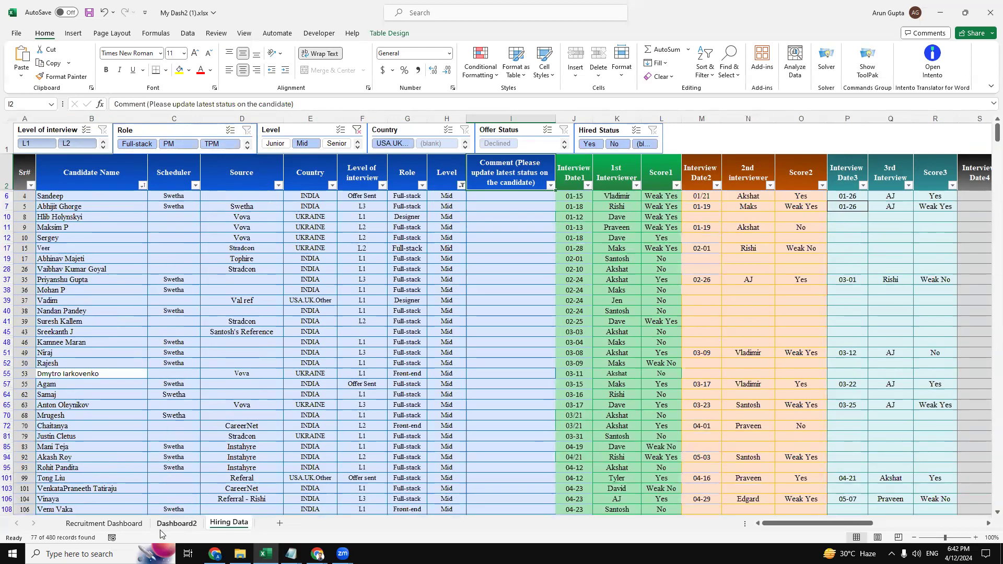
Step: Open the Dashboard2 sheet and view its country-wise tables and charts from the first cell
click(176, 523)
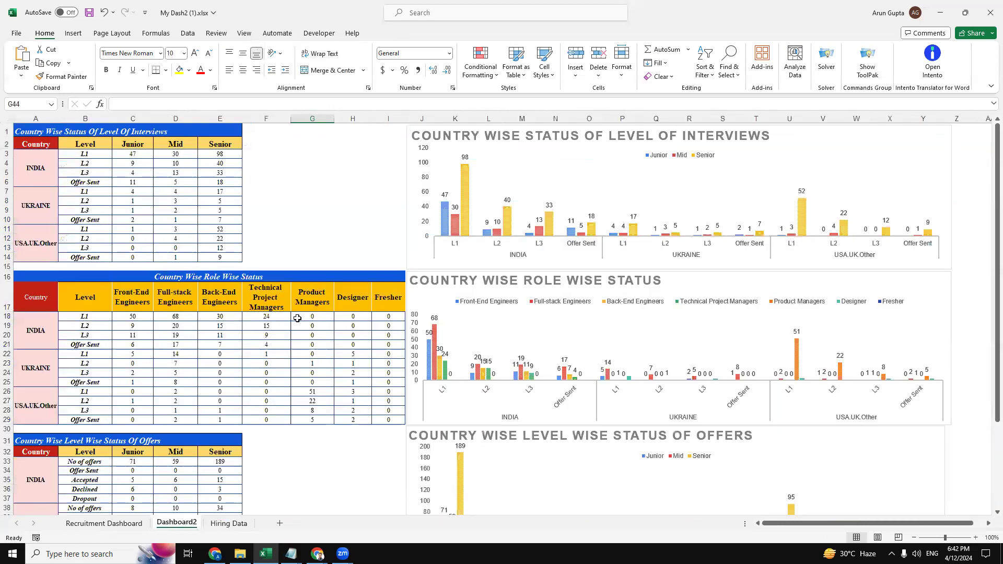
click(292, 201)
key(ctrl+Home)
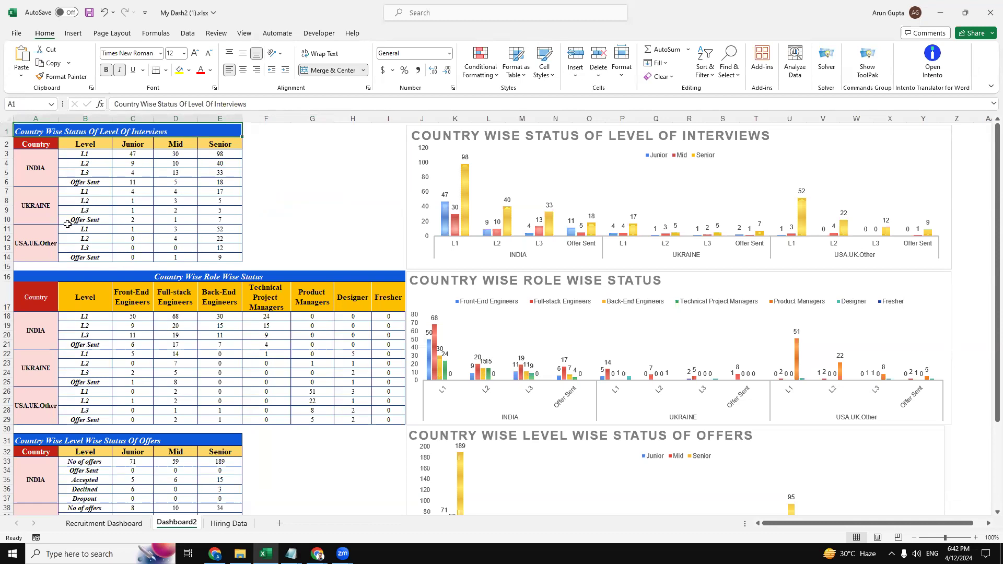
Step: Go through the Level, Junior, Mid and Senior headers of the Country Wise Status Of Level Of Interviews table
click(80, 146)
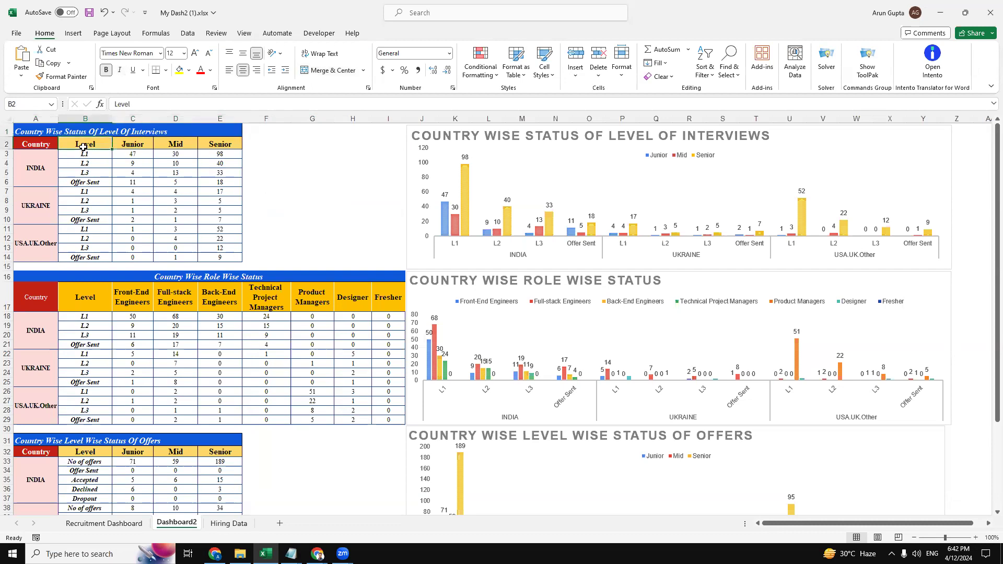
click(138, 142)
click(194, 140)
click(218, 140)
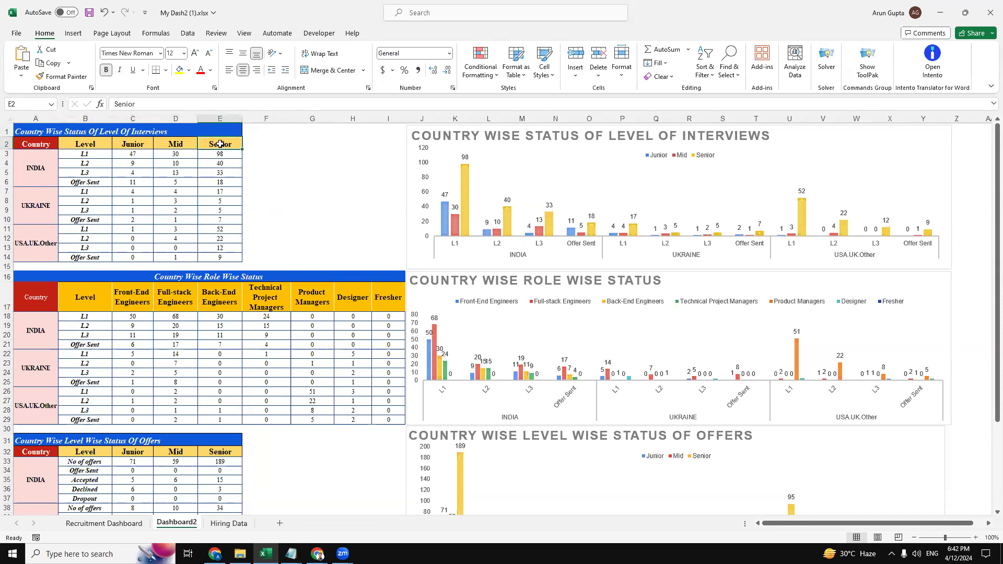
scroll(76, 381, down, 1)
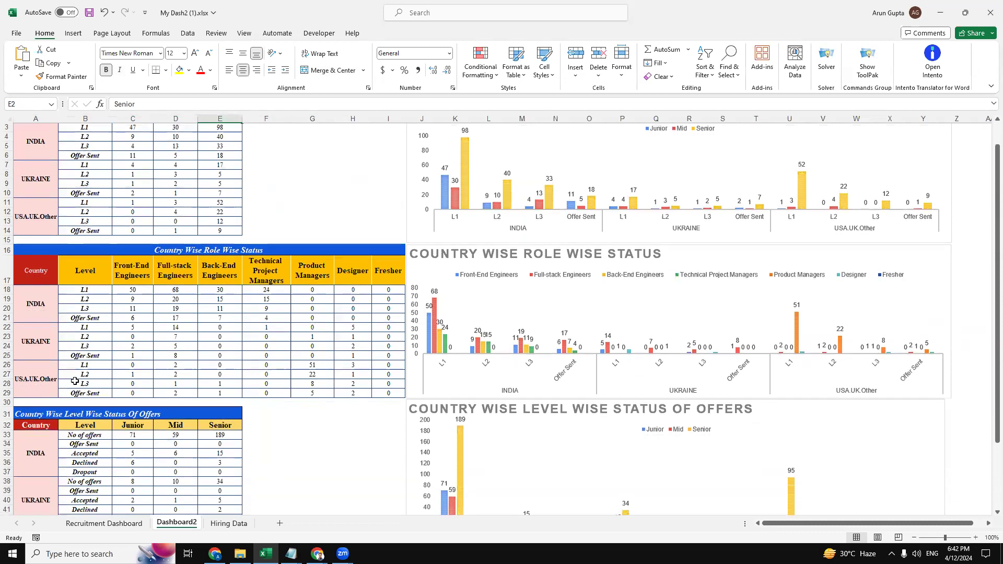
scroll(76, 380, up, 1)
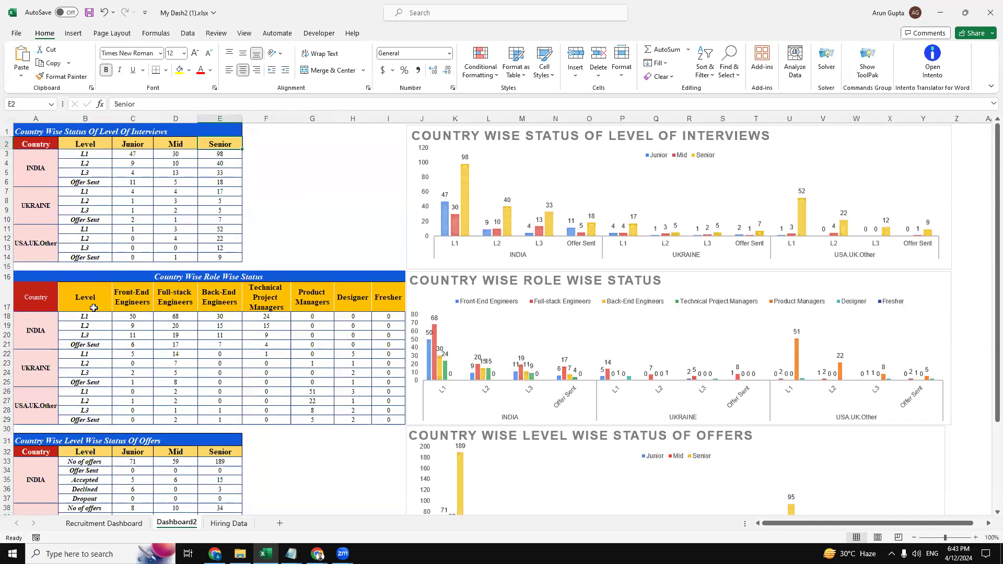
Step: Examine the country-wise role table from its Front-End Engineers header, plus the level-wise offers table and the charts alongside
click(147, 302)
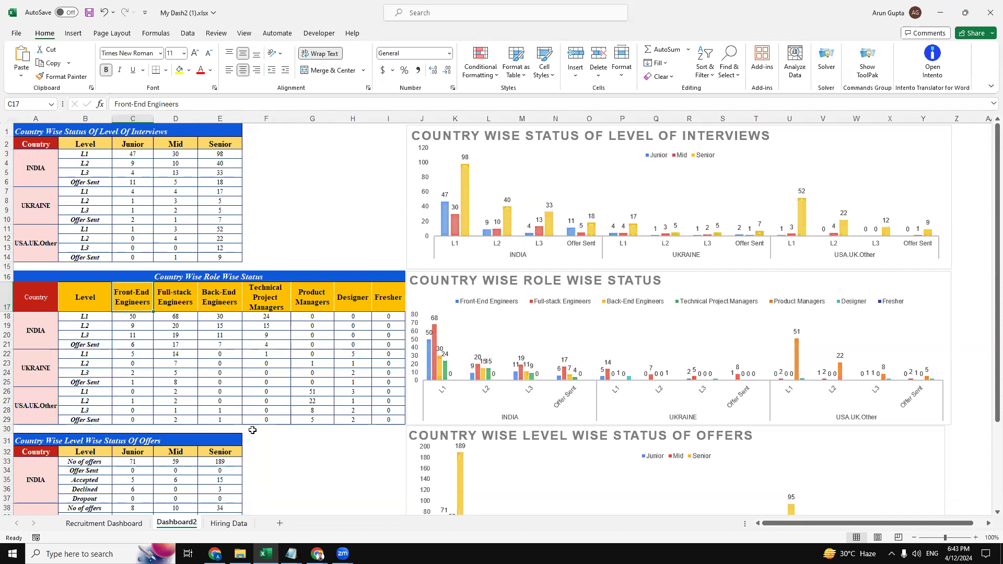
scroll(156, 480, down, 2)
scroll(156, 480, down, 2)
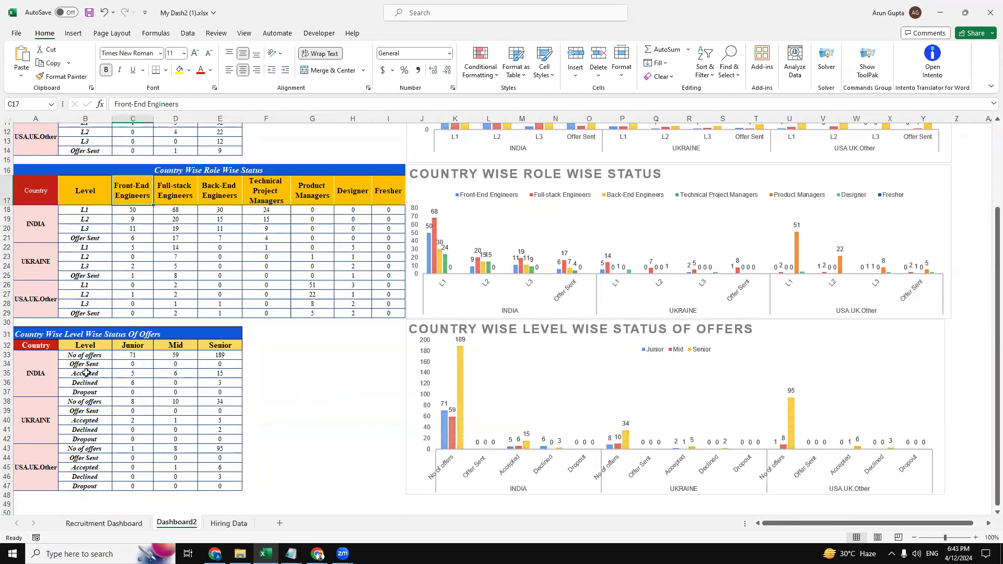
scroll(299, 460, up, 4)
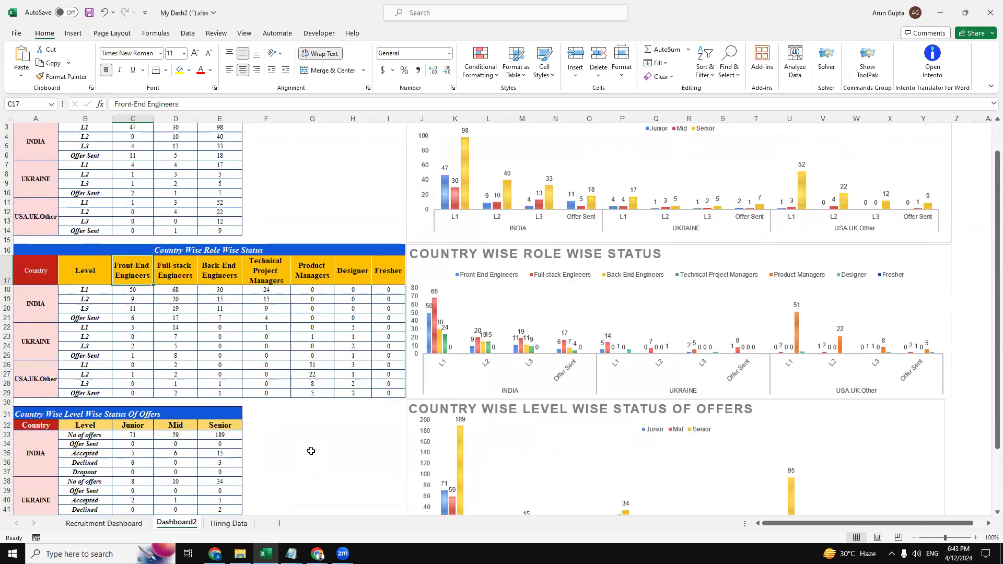
click(970, 247)
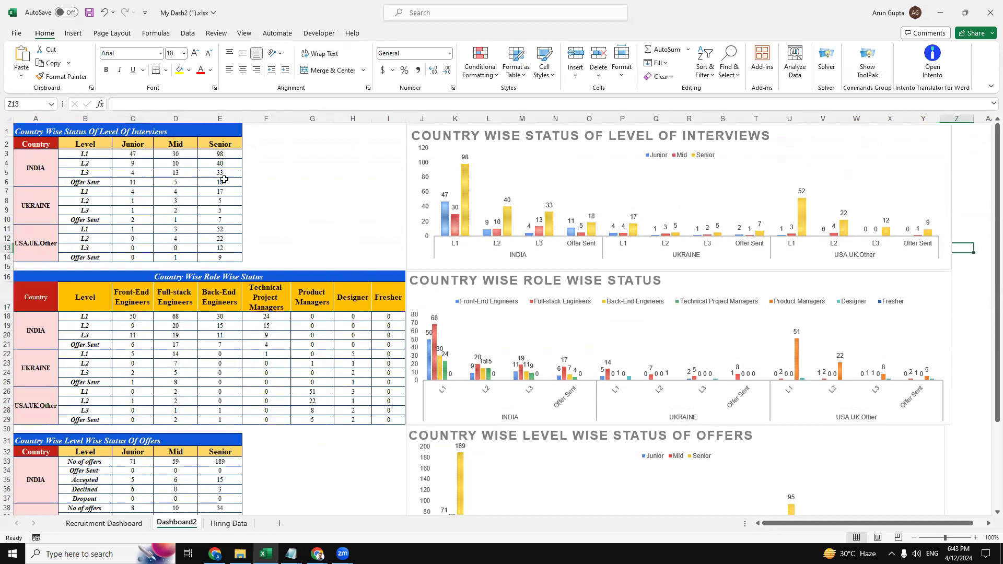
scroll(517, 439, down, 5)
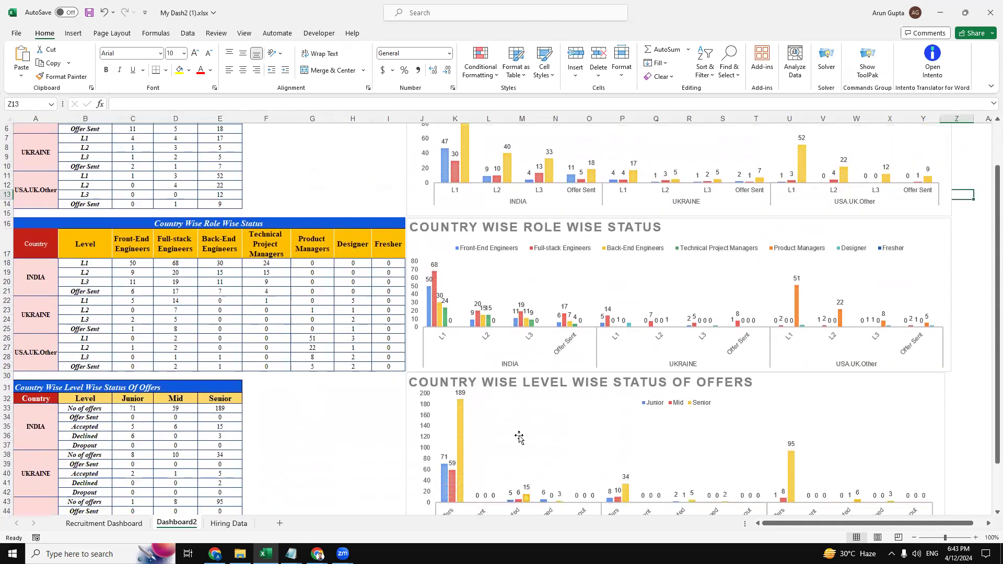
Step: Return to the Recruitment Dashboard sheet and view its table for Ukraine and all recruiters, keeping the selection on blank cells
click(110, 525)
click(547, 342)
click(555, 367)
click(490, 173)
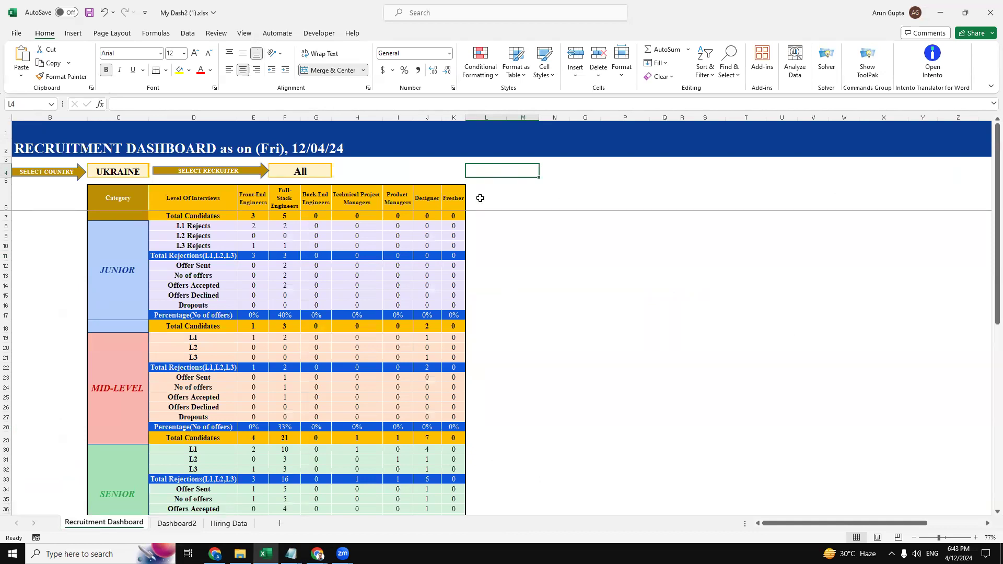
click(442, 166)
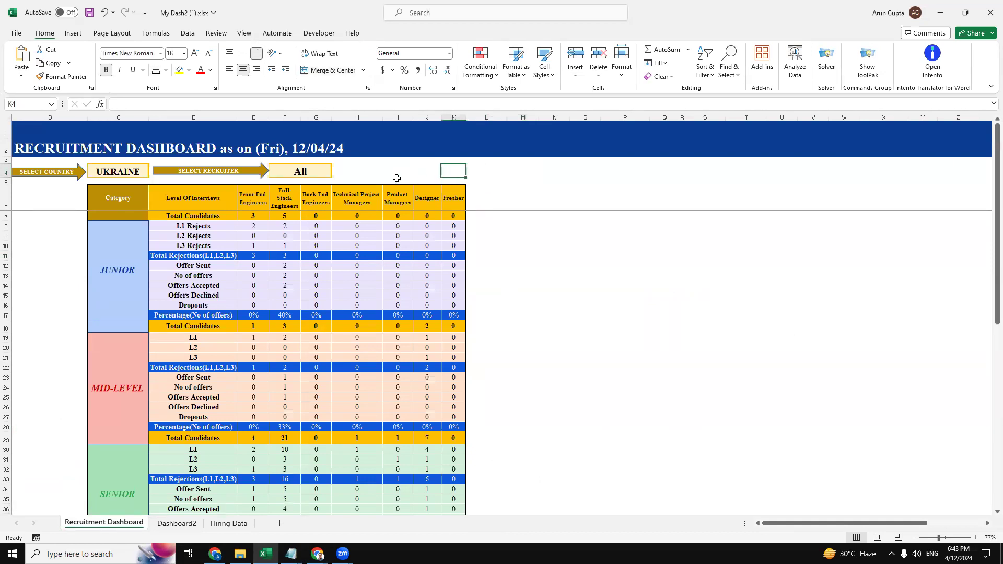
Step: Switch to the Gmail inbox in Chrome, minimise it, and return to a blank cell beside the recruitment dashboard's table in Excel
click(214, 553)
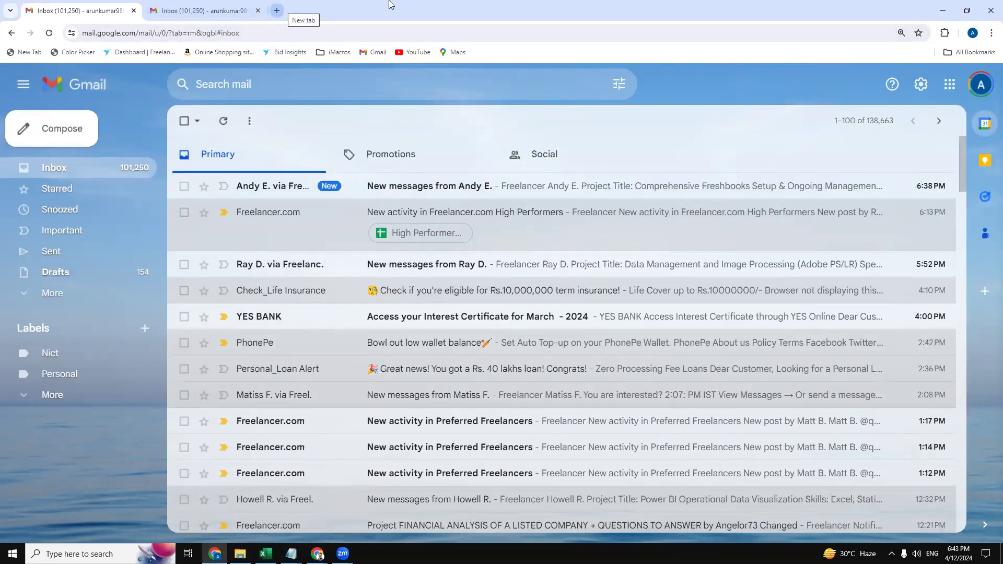
click(943, 11)
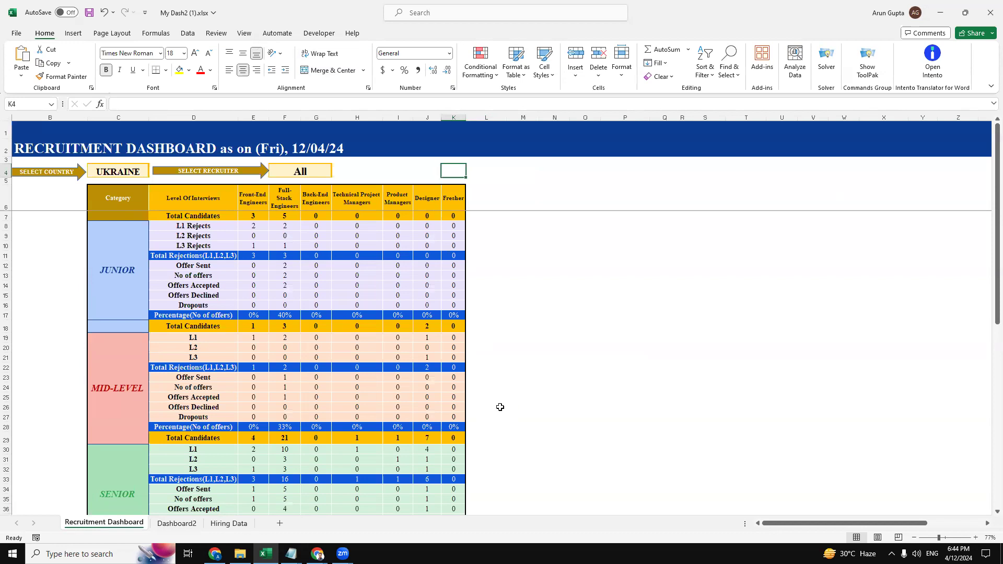
click(526, 289)
click(583, 374)
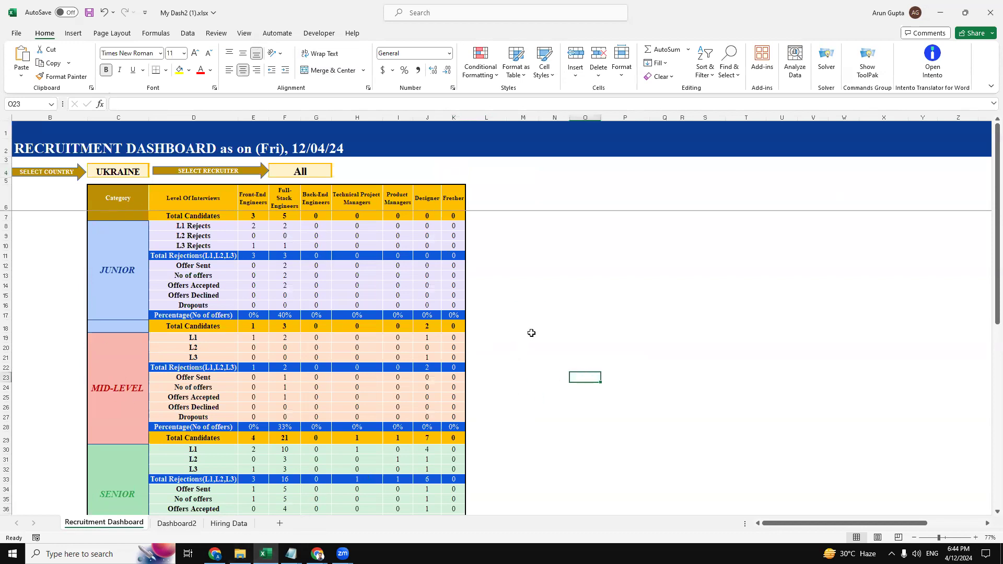